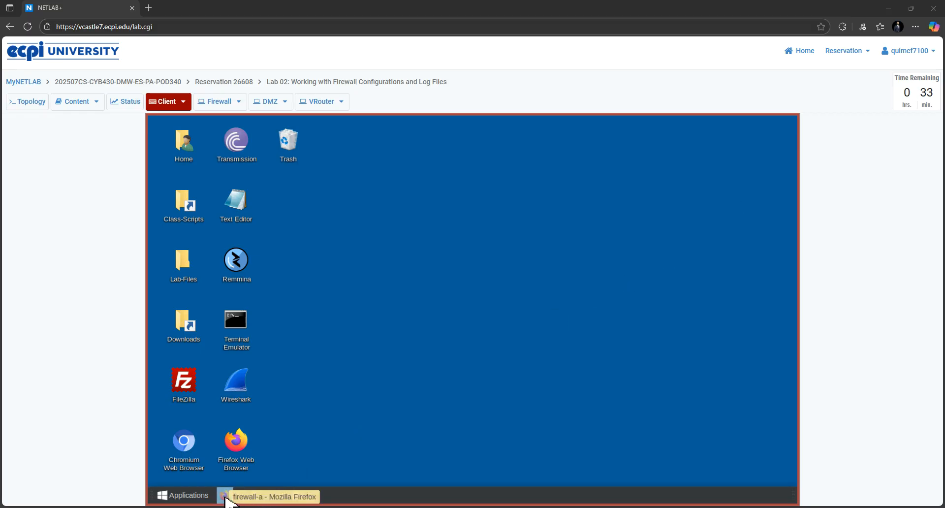
Step: Restore the firewall's Firefox window and log out of the PA-VM web interface
click(225, 497)
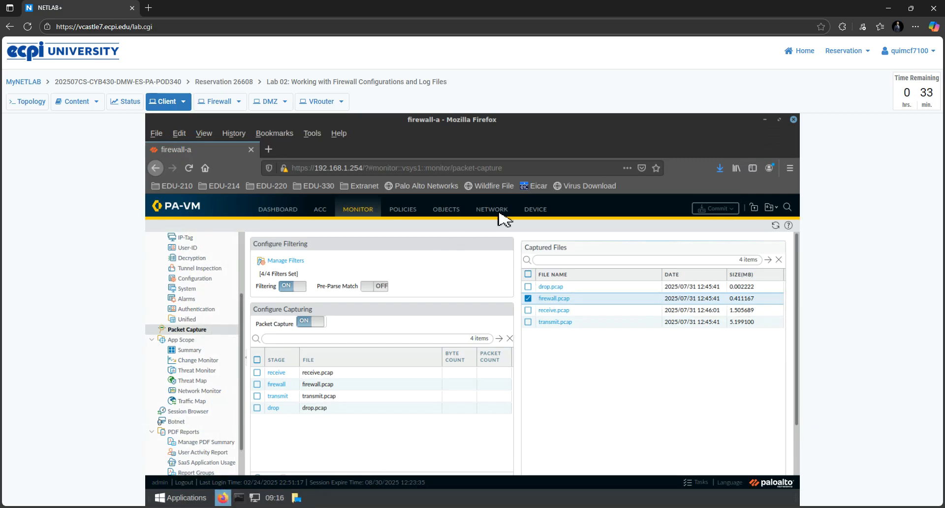
click(787, 209)
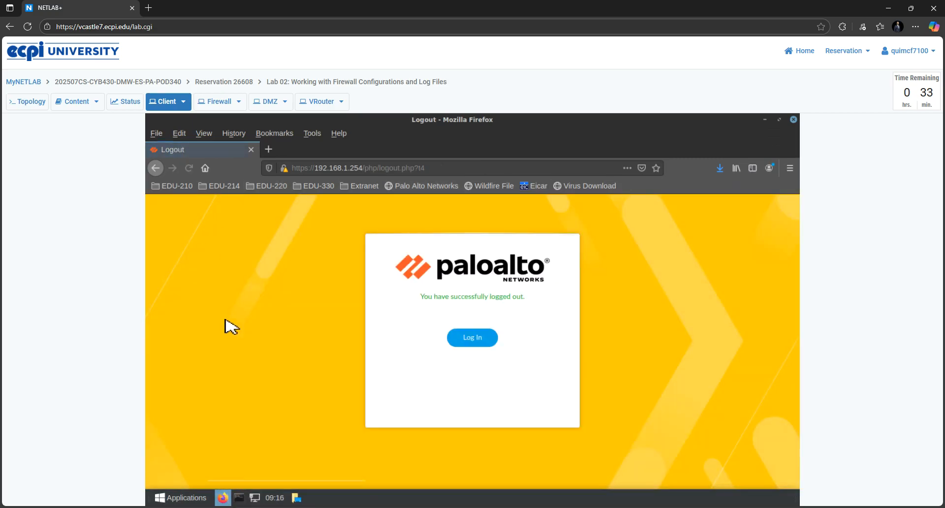
Step: Log back in to the firewall with the administrator username and the account password
click(471, 339)
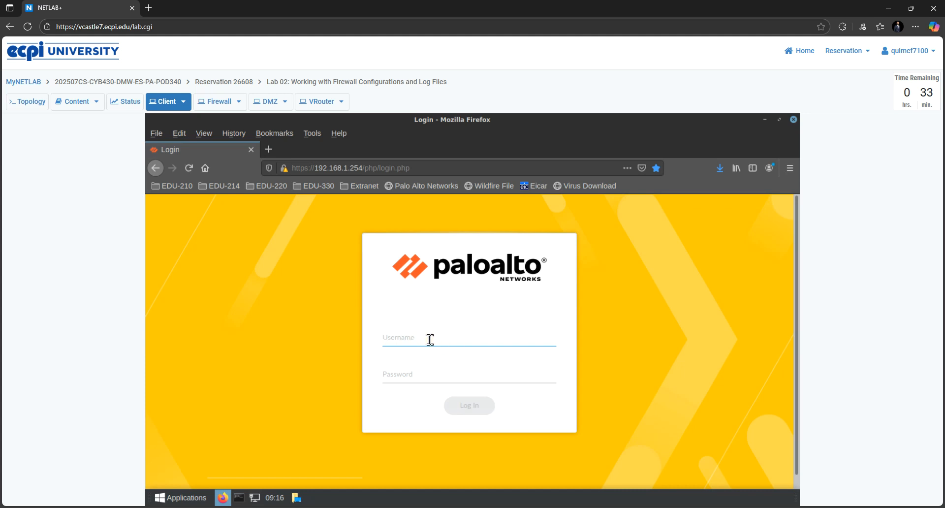
text(admin)
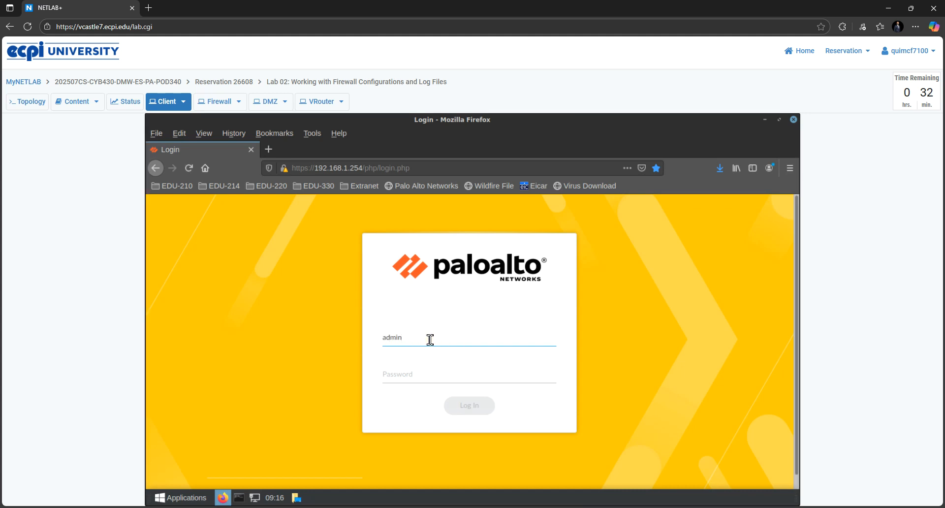
click(411, 378)
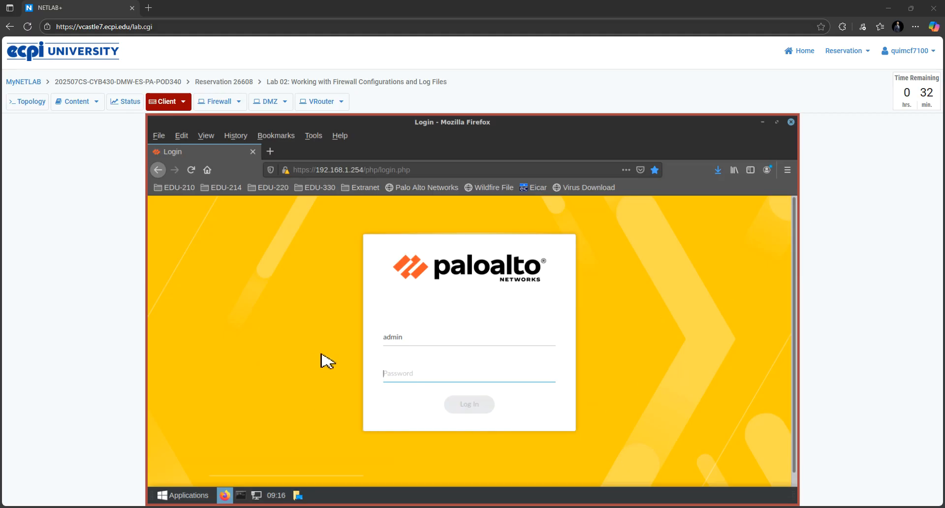
click(394, 370)
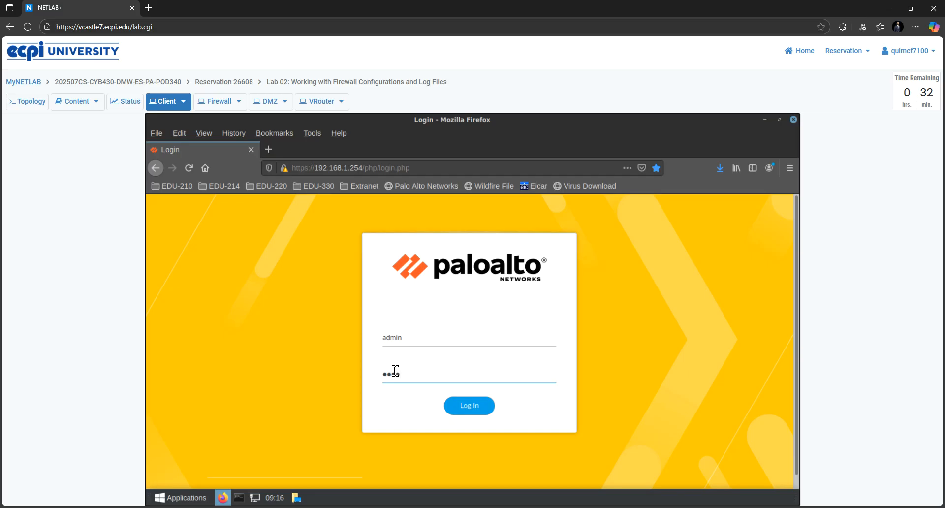
key(Return)
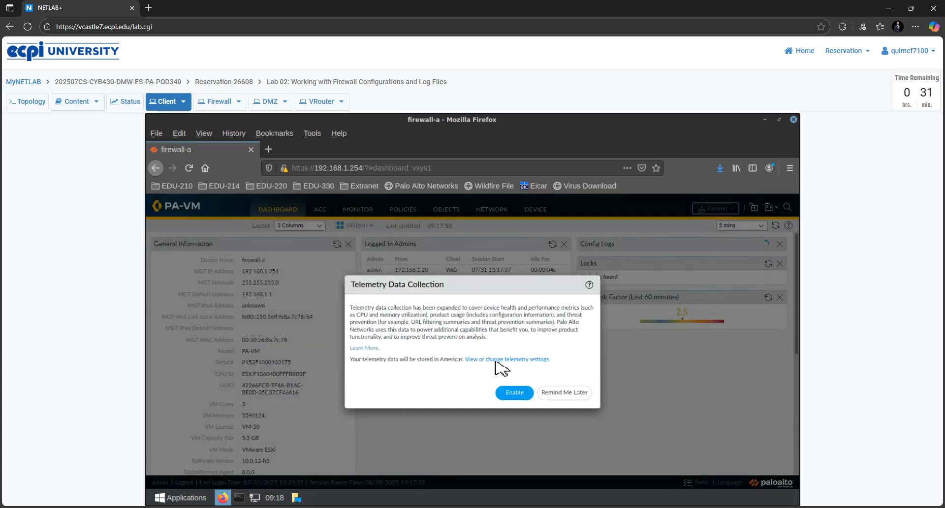
Step: Dismiss the Telemetry Data Collection prompt with Remind Me Later
click(579, 396)
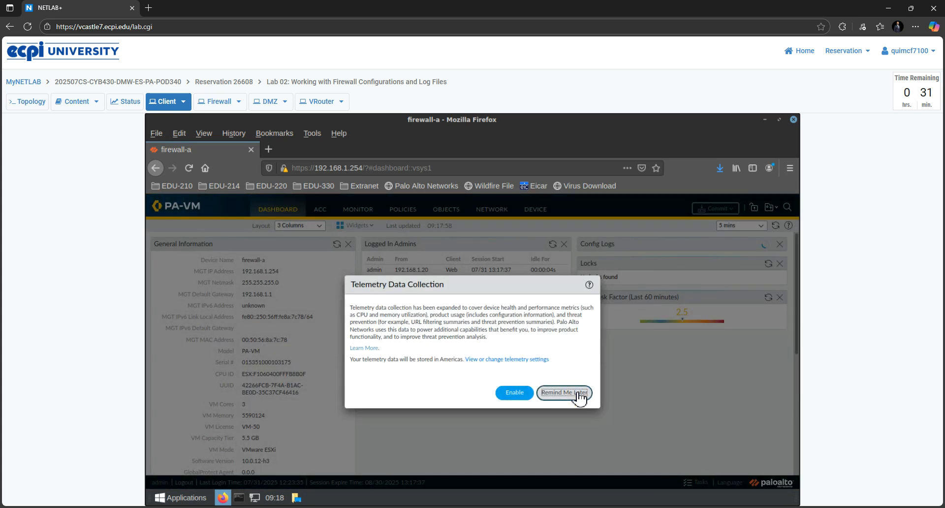
click(579, 396)
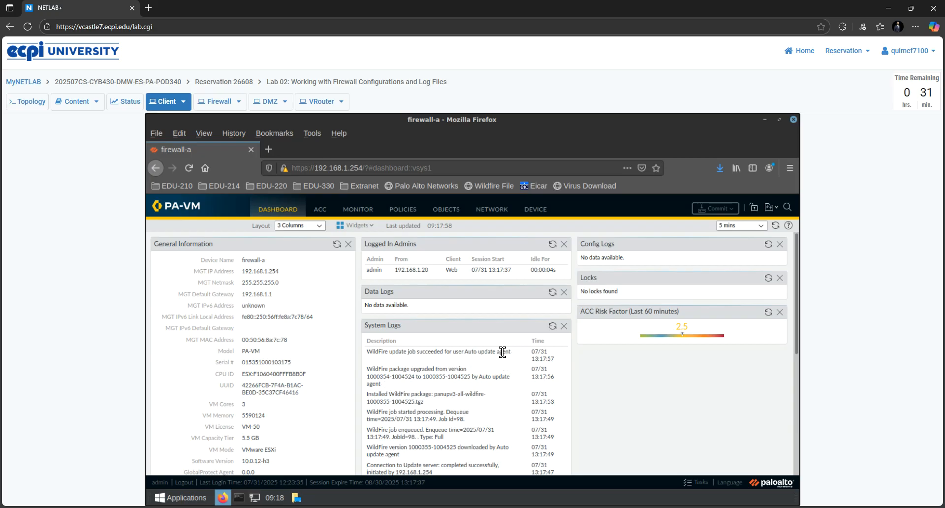
Step: Go to Monitor > Packet Capture, reload it, and open the capture filter list
click(369, 213)
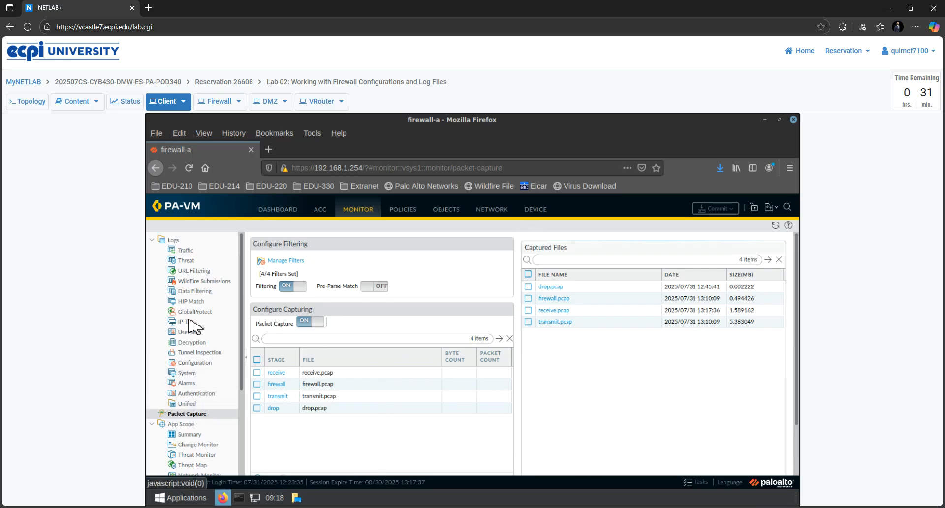
click(189, 415)
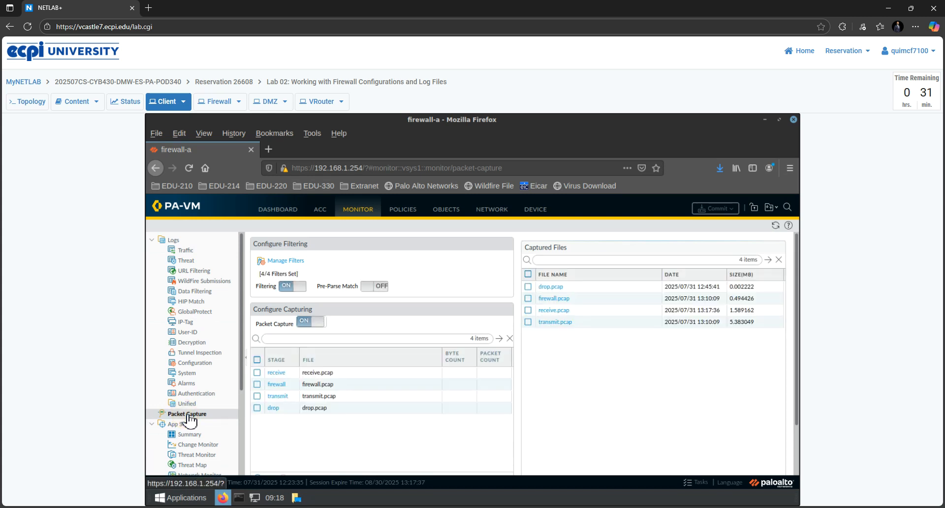
click(286, 261)
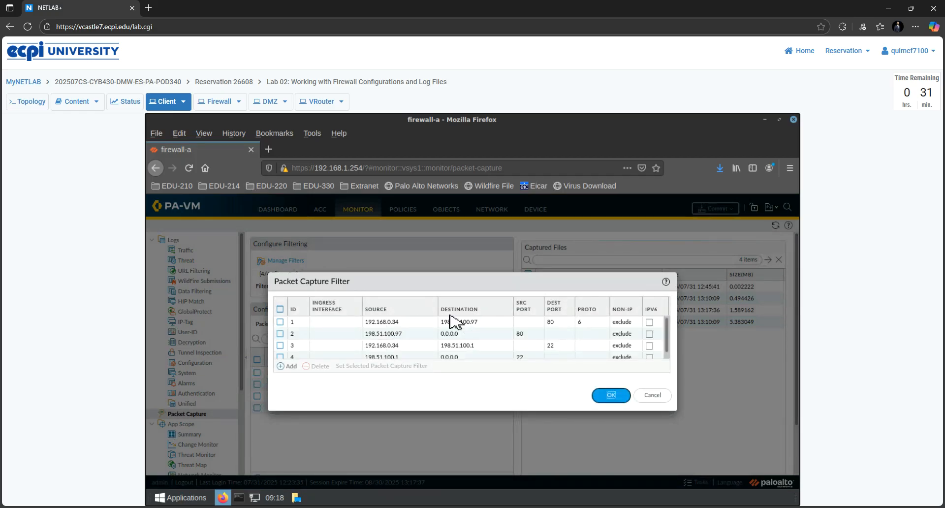
Step: Look over the four packet capture filters and accept them with OK
scroll(453, 337, down, 1)
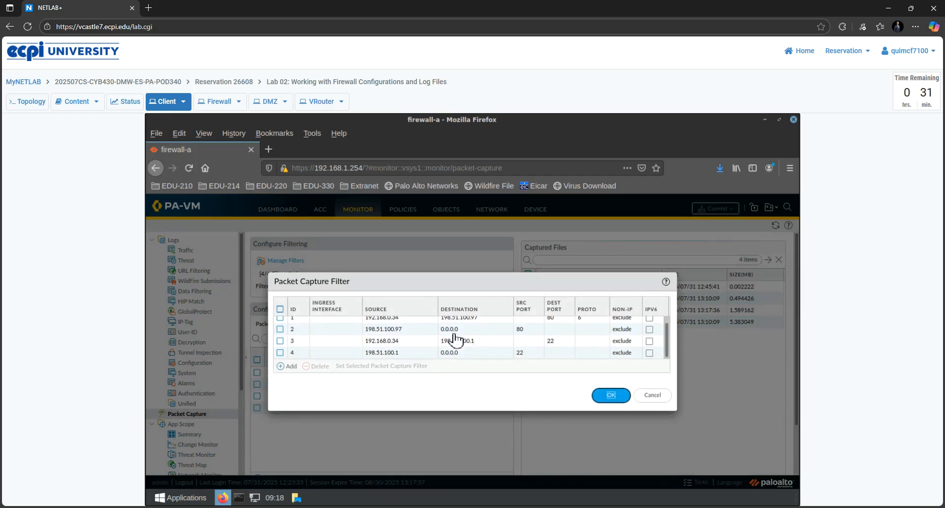
scroll(453, 336, up, 1)
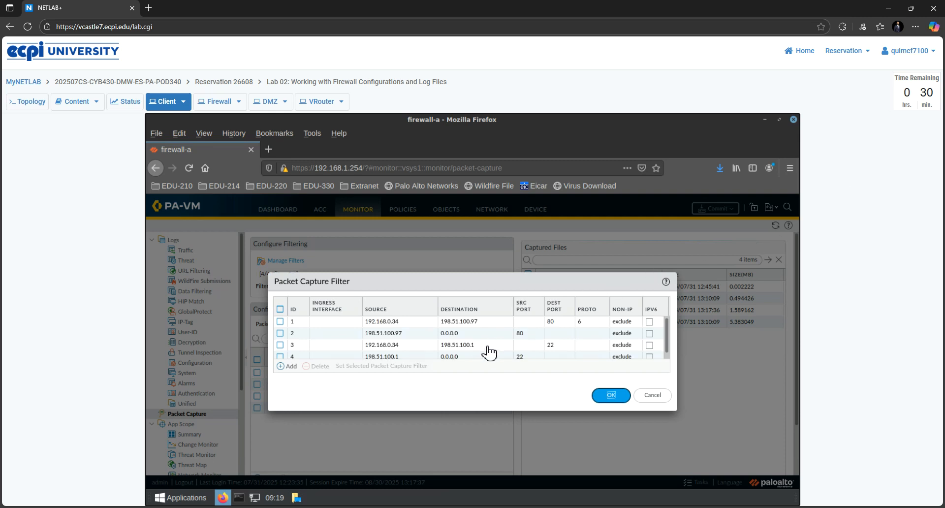
scroll(489, 352, down, 1)
scroll(489, 353, up, 1)
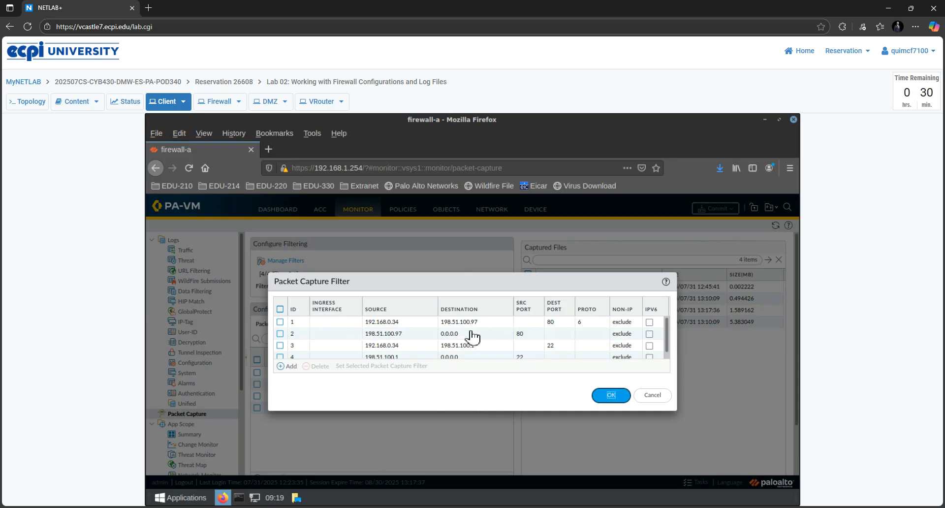
click(610, 396)
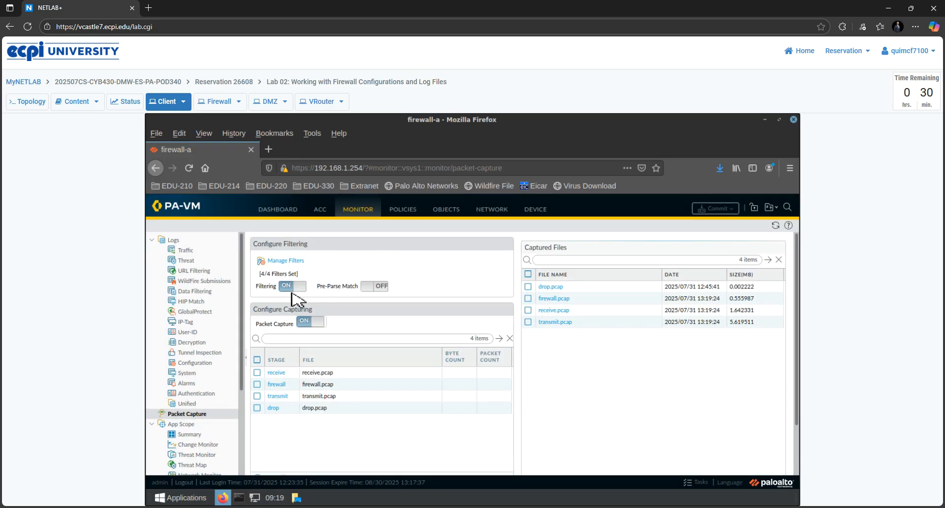
click(295, 290)
click(303, 288)
scroll(309, 329, down, 2)
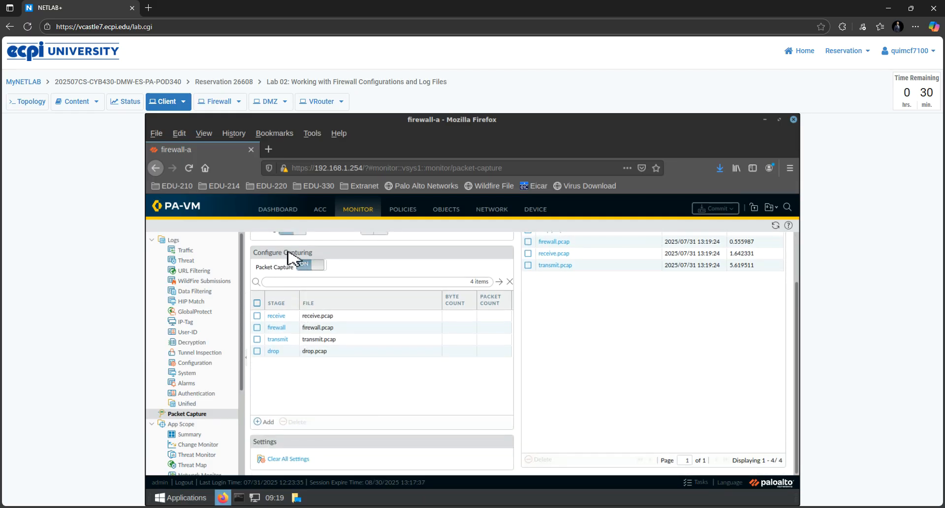
click(267, 422)
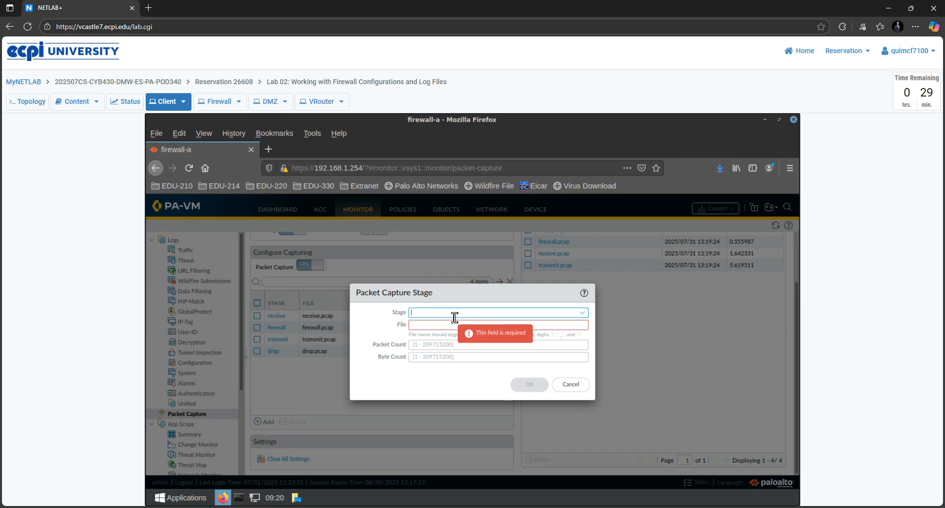
text(drop)
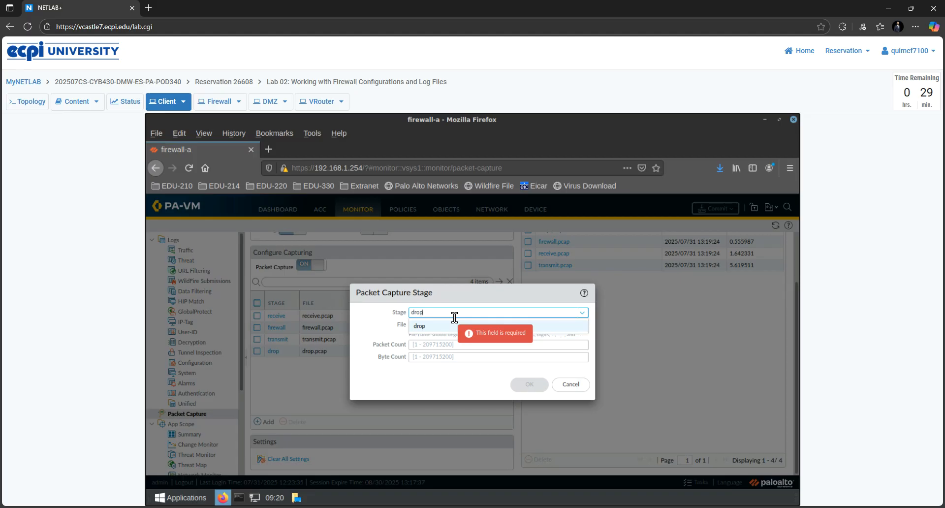
click(449, 329)
click(459, 323)
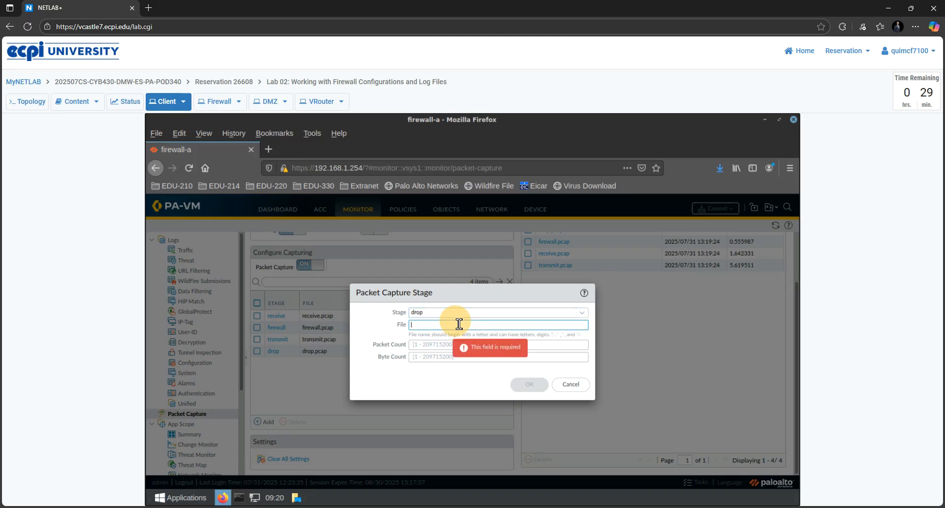
text(dr)
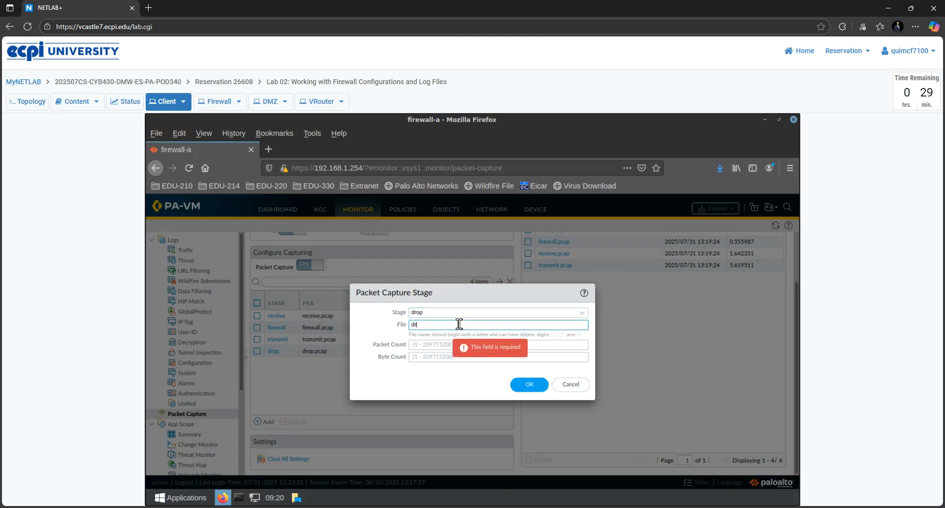
text(op.pcap)
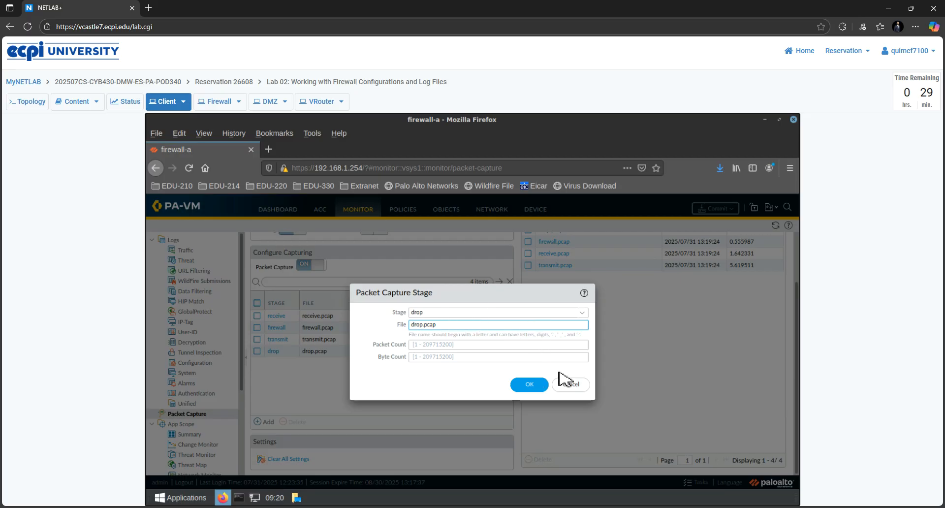
click(570, 384)
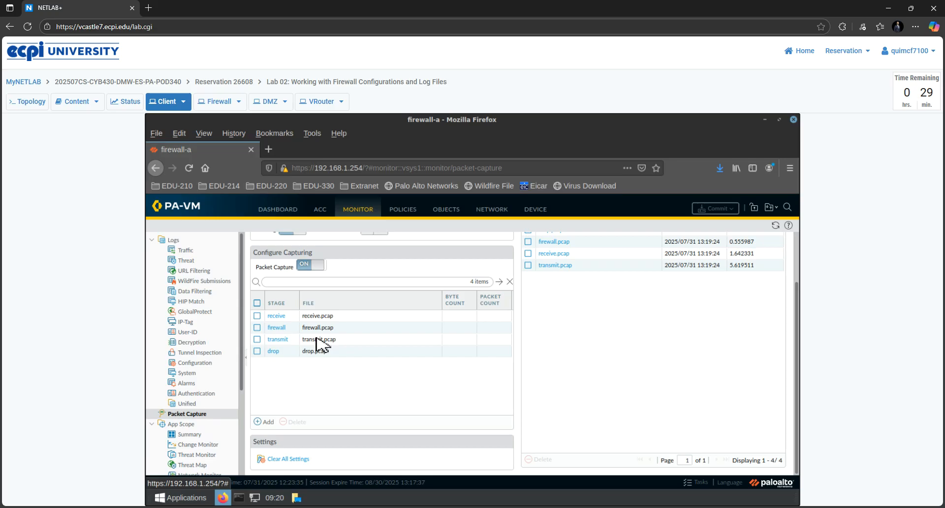
scroll(319, 343, up, 2)
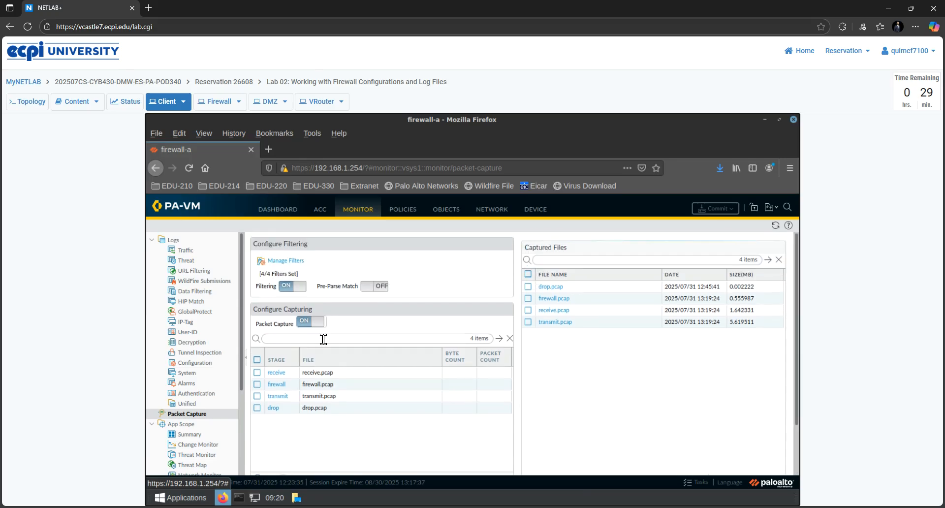
Step: Turn Packet Capture off and back on, confirming the warning
click(311, 323)
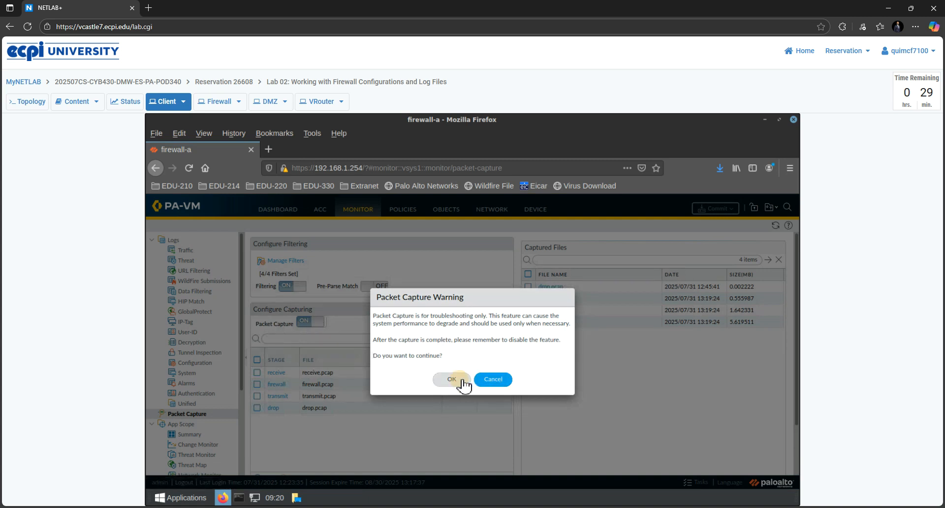
click(457, 380)
scroll(411, 337, down, 1)
scroll(417, 338, up, 1)
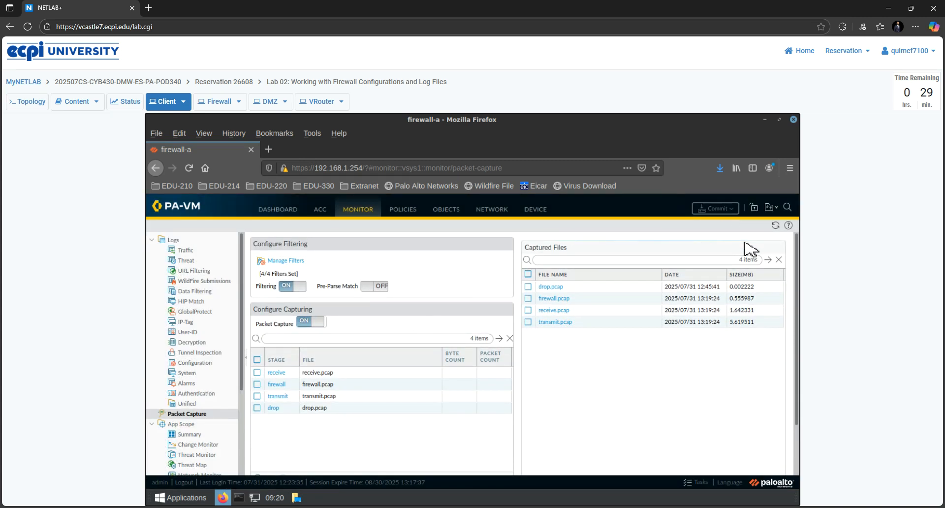
Step: Refresh Captured Files to show the updated drop, firewall, receive and transmit pcaps
click(776, 226)
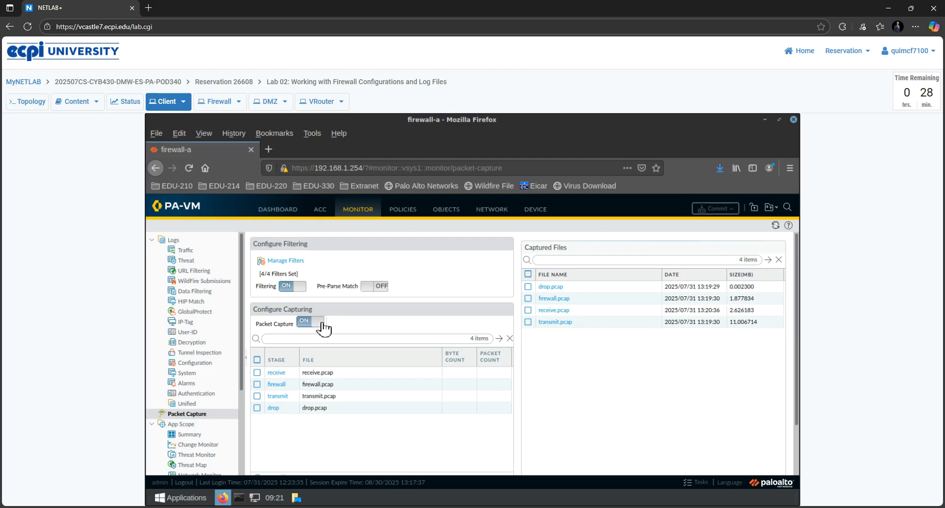
scroll(323, 328, down, 3)
scroll(331, 329, up, 2)
scroll(340, 327, up, 1)
Step: Save drop.pcap to disk, close the download prompt, and minimize Firefox
click(555, 291)
click(536, 407)
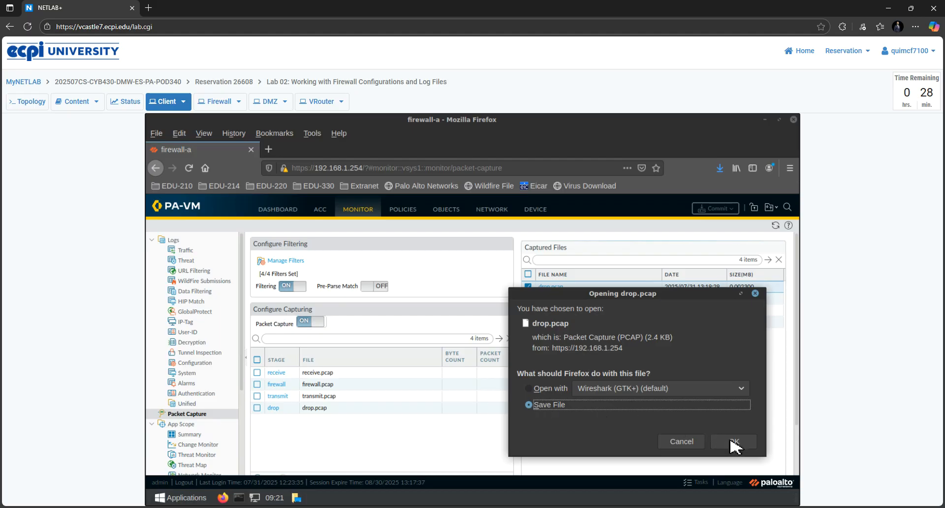
click(682, 441)
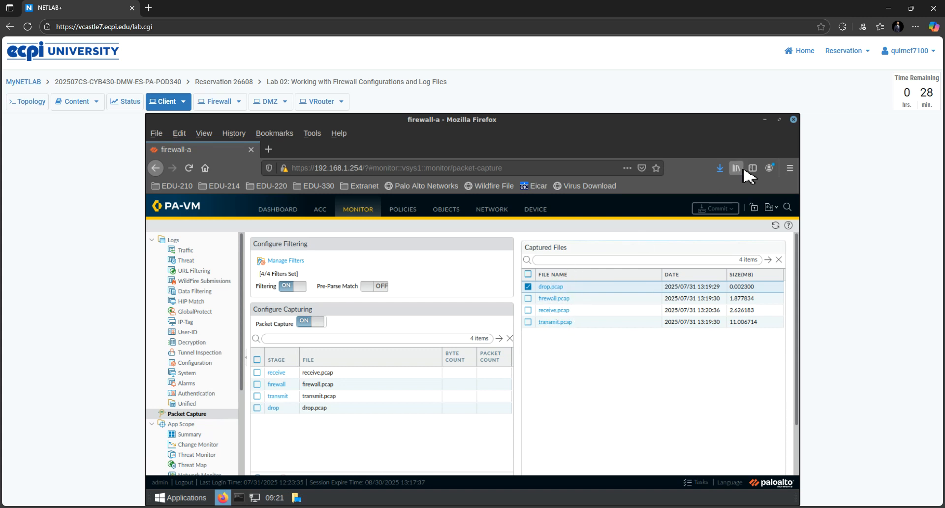
click(766, 119)
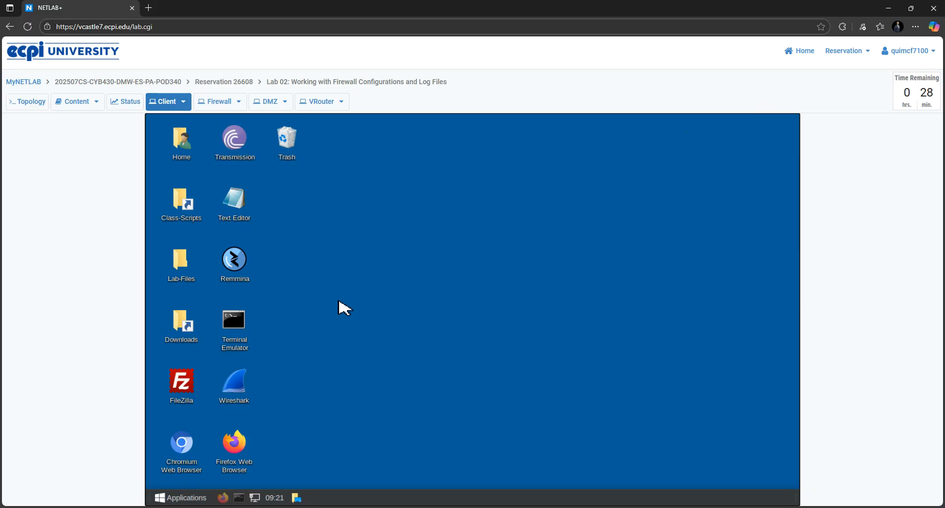
Step: Launch Wireshark and browse its Open dialog to the pcap files in Downloads
double_click(233, 386)
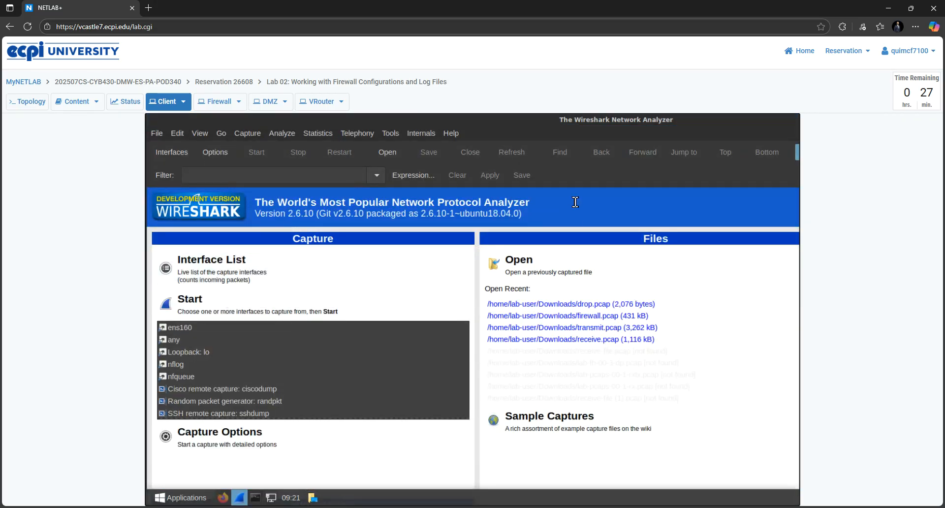
click(517, 268)
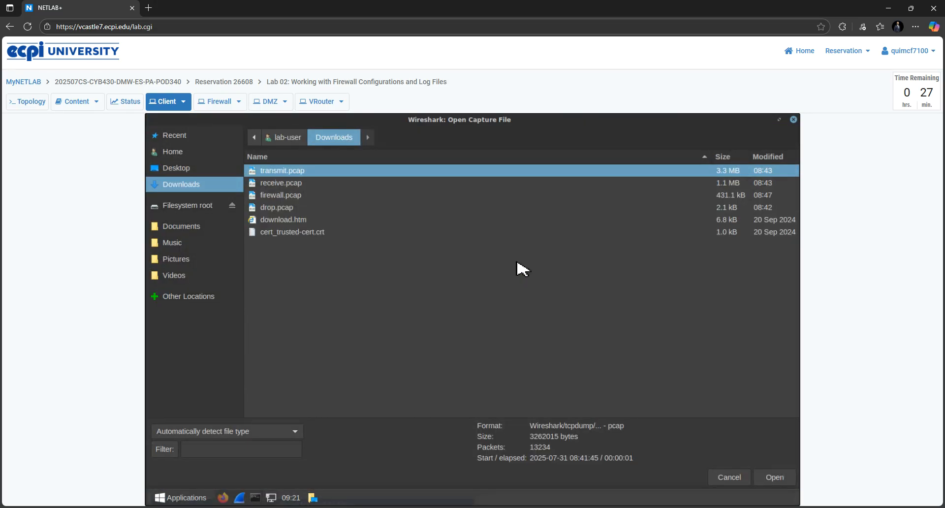
click(157, 188)
click(159, 189)
click(255, 174)
click(289, 172)
Step: Open transmit.pcap from Downloads in Wireshark
click(773, 478)
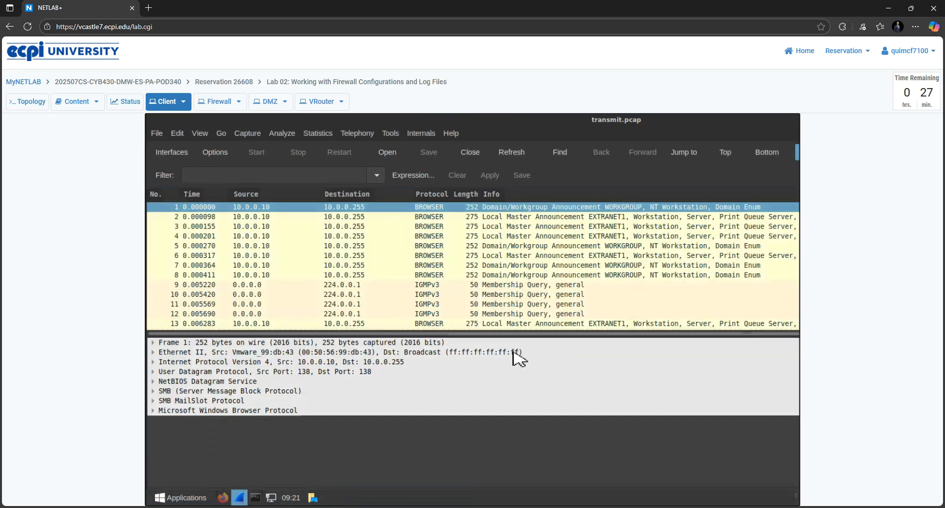